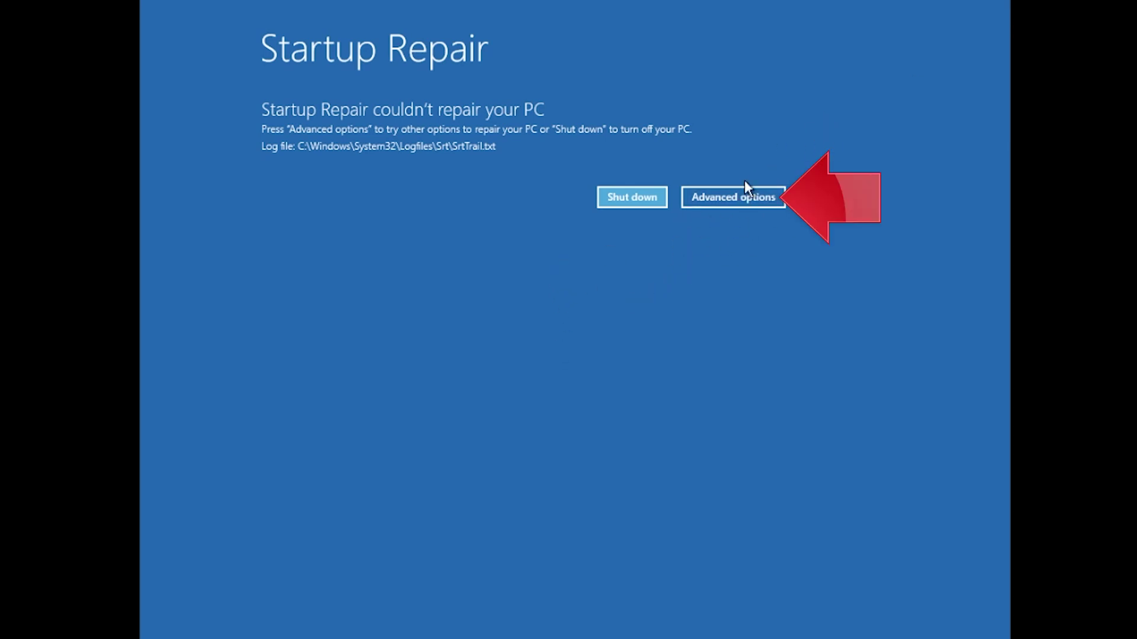
# Go from the failed Startup Repair screen through Advanced options and Troubleshoot to the Advanced options tools.
pyautogui.click(740, 198)
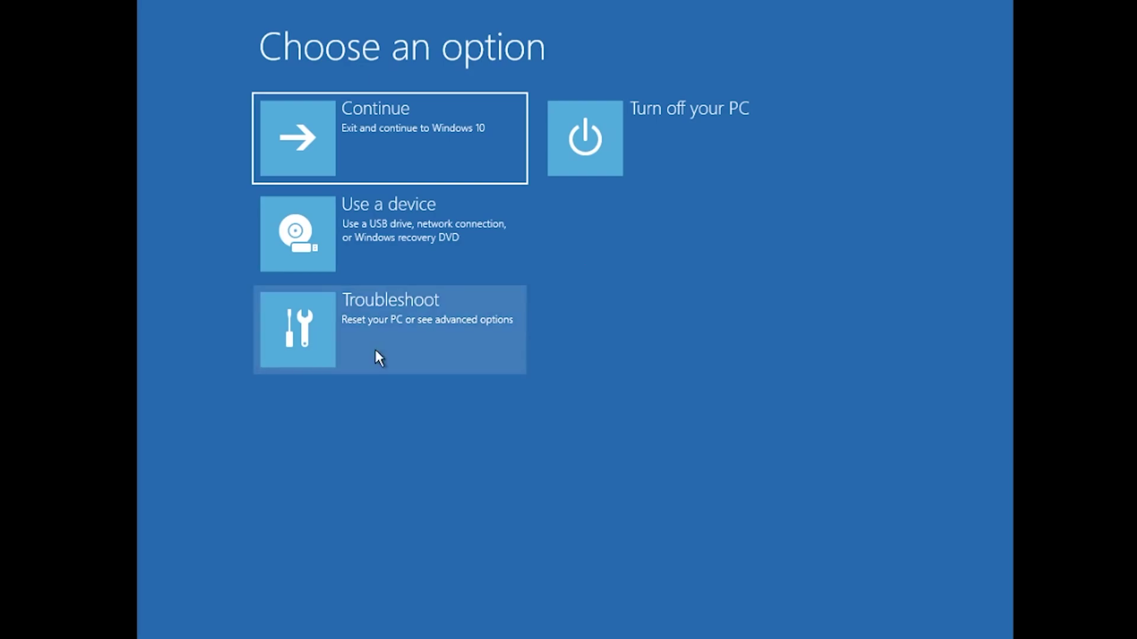
pyautogui.click(376, 352)
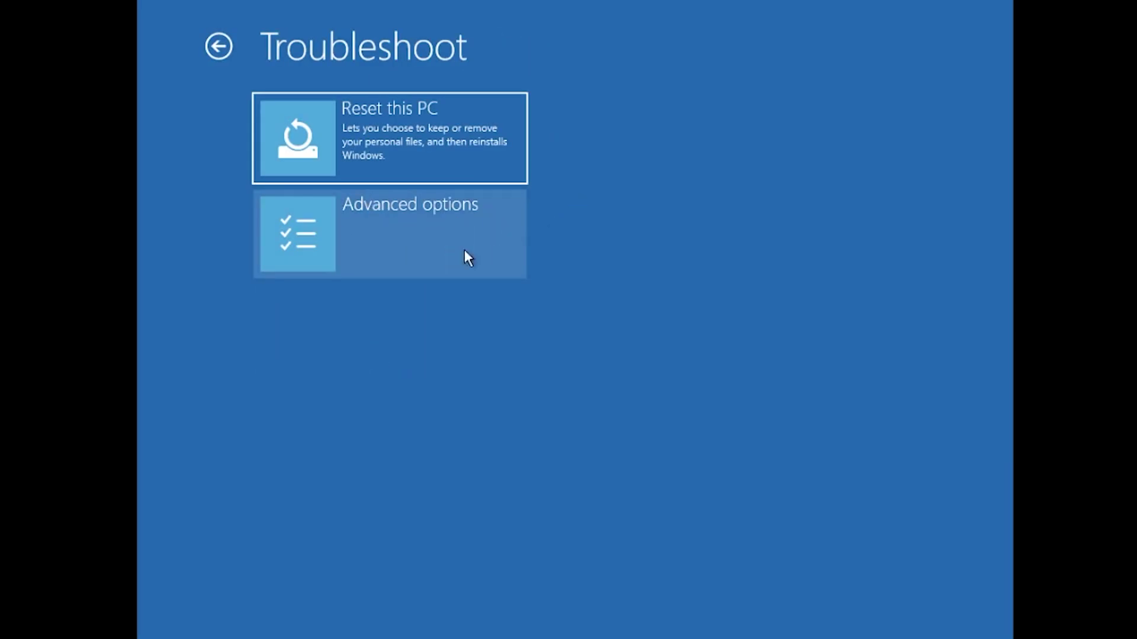
pyautogui.click(489, 236)
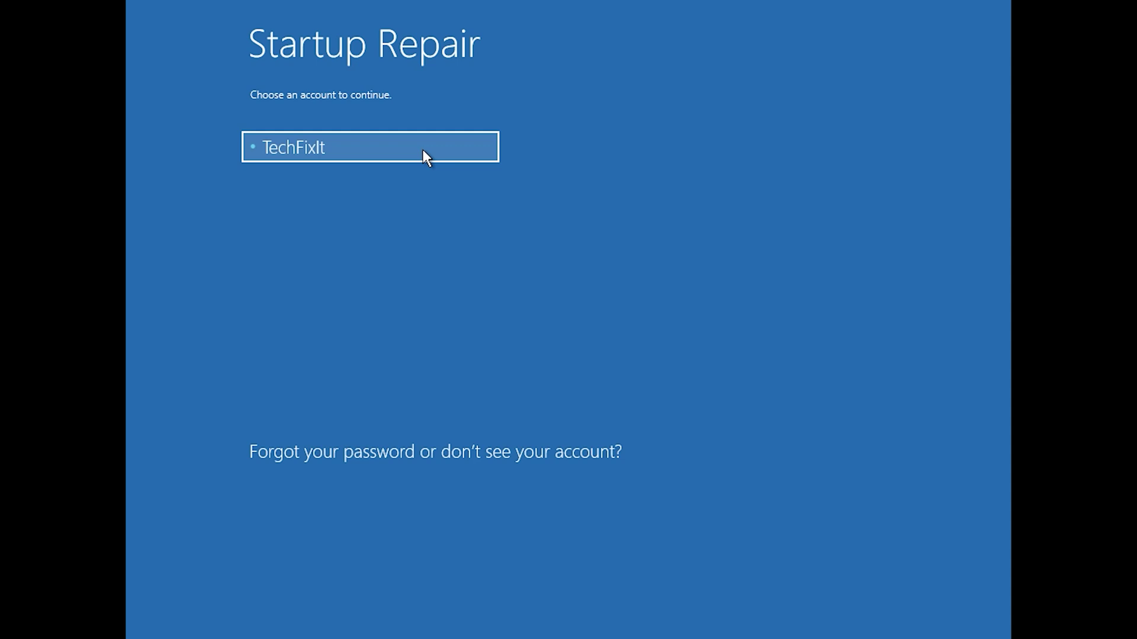
# Select the user account on the Startup Repair account-choice screen.
pyautogui.click(423, 151)
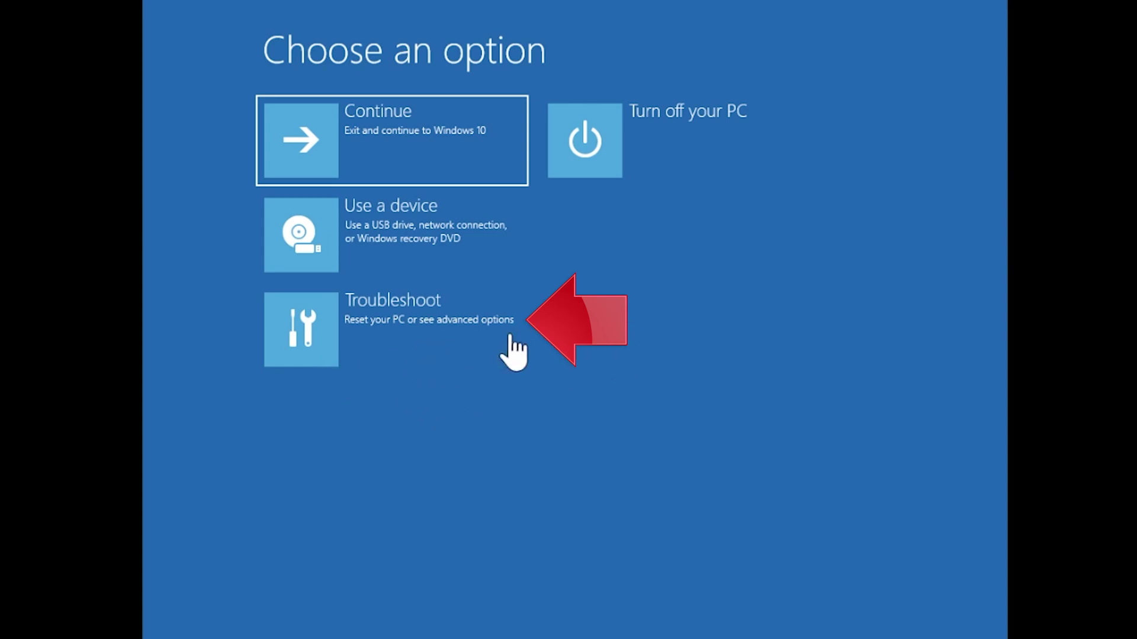
# Go through Troubleshoot and Advanced options to Command Prompt, then select the user account.
pyautogui.click(379, 354)
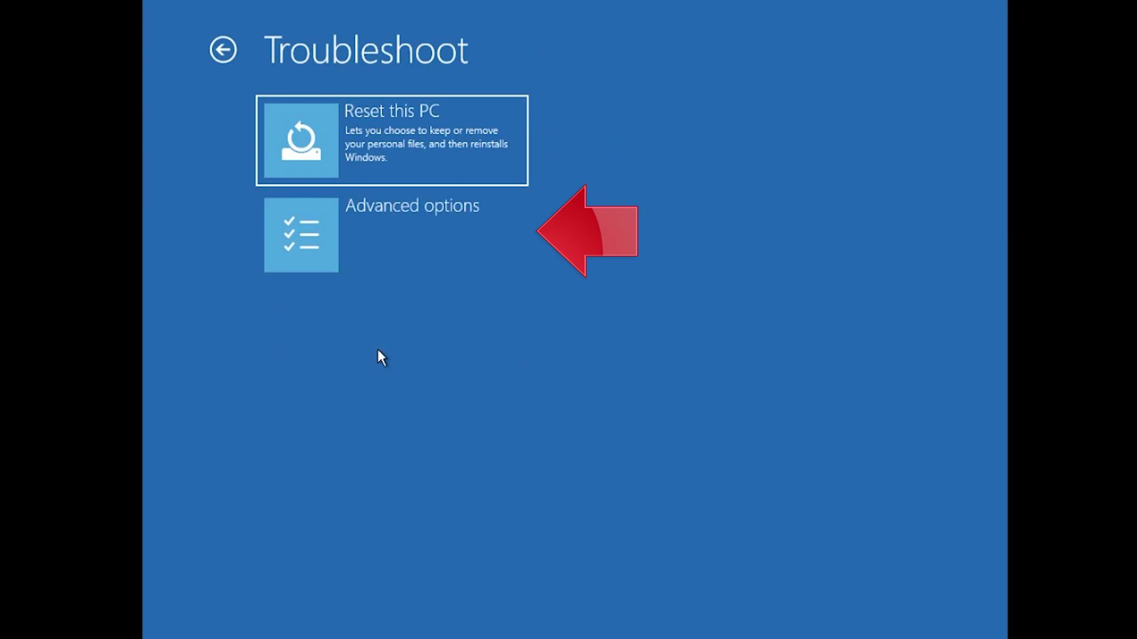
pyautogui.click(489, 235)
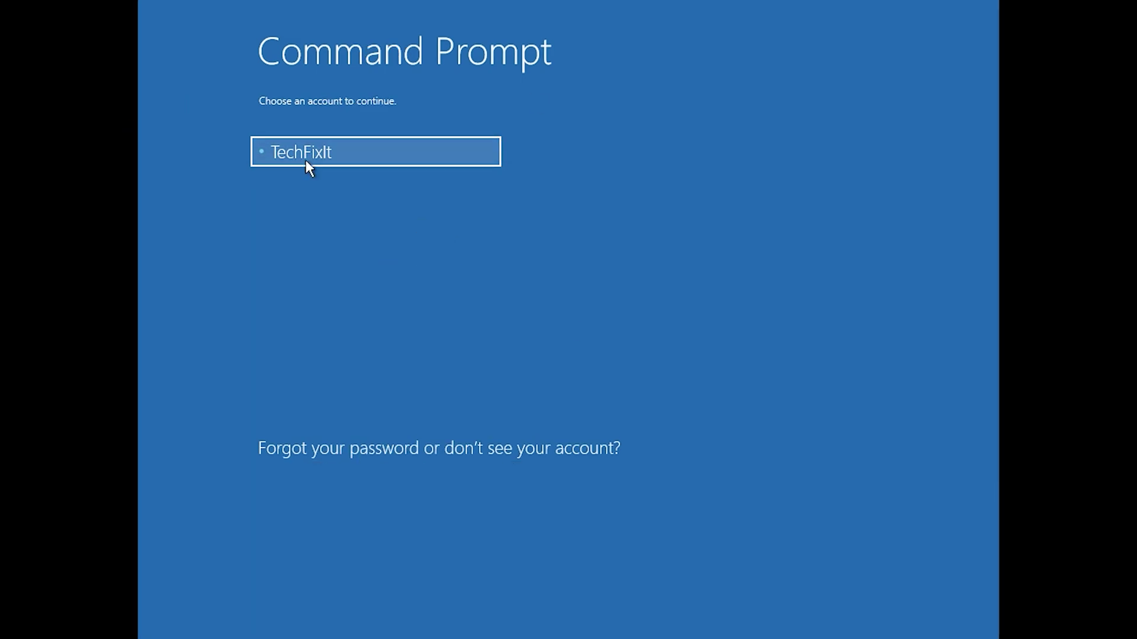
pyautogui.click(371, 158)
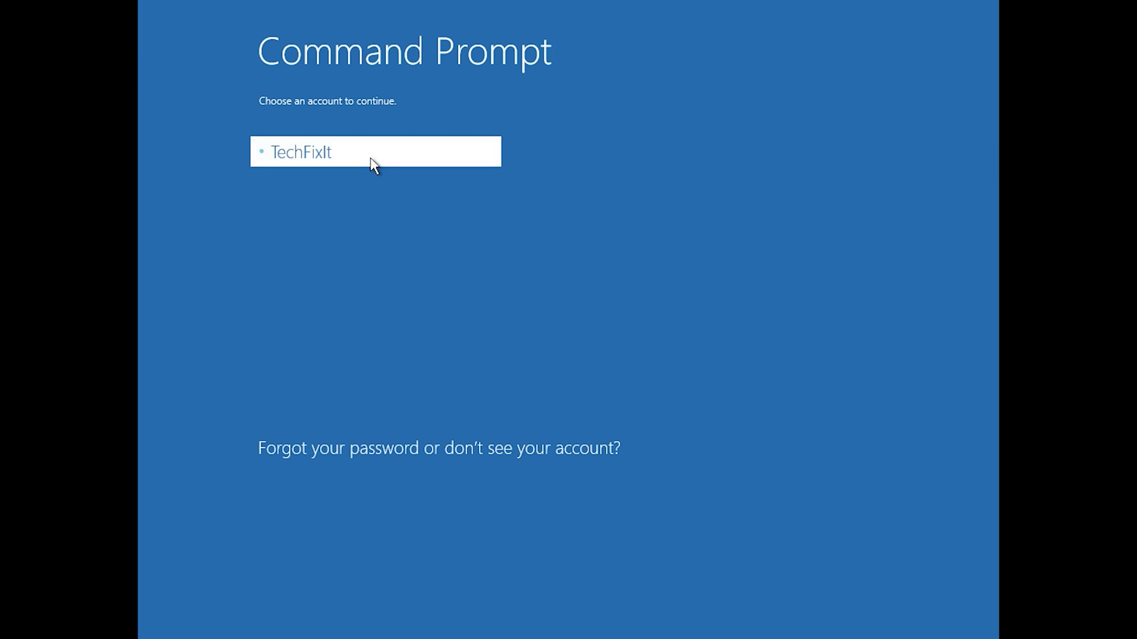
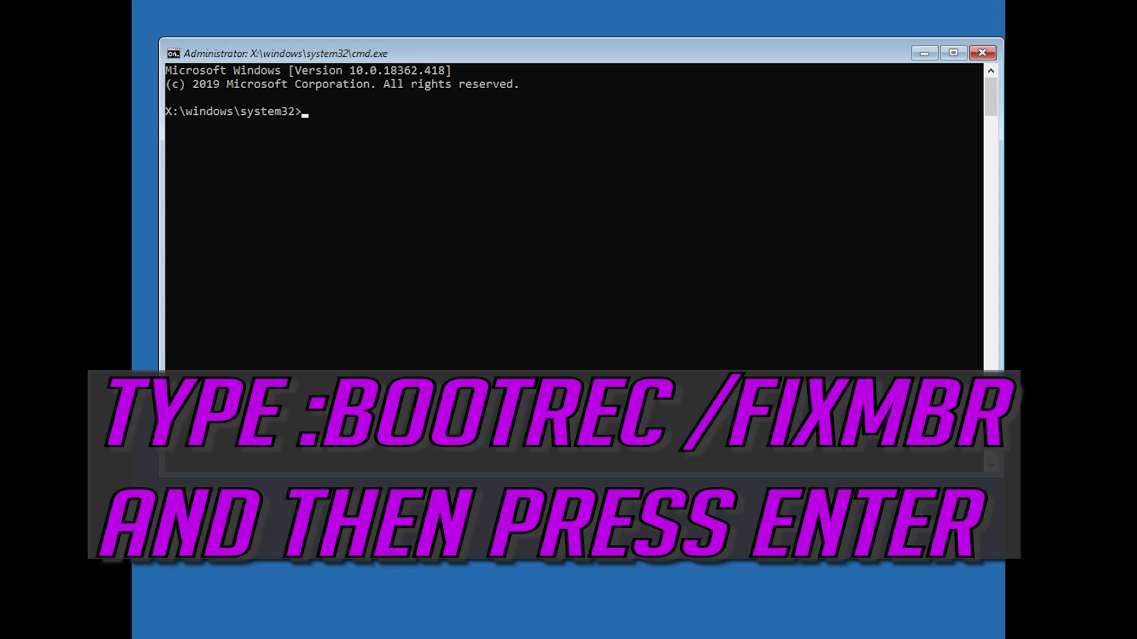
# Repair the MBR with bootrec /fixmbr, then try bootrec /fixboot, which returns Access is denied.
pyautogui.write('bootrec /fixmbr')
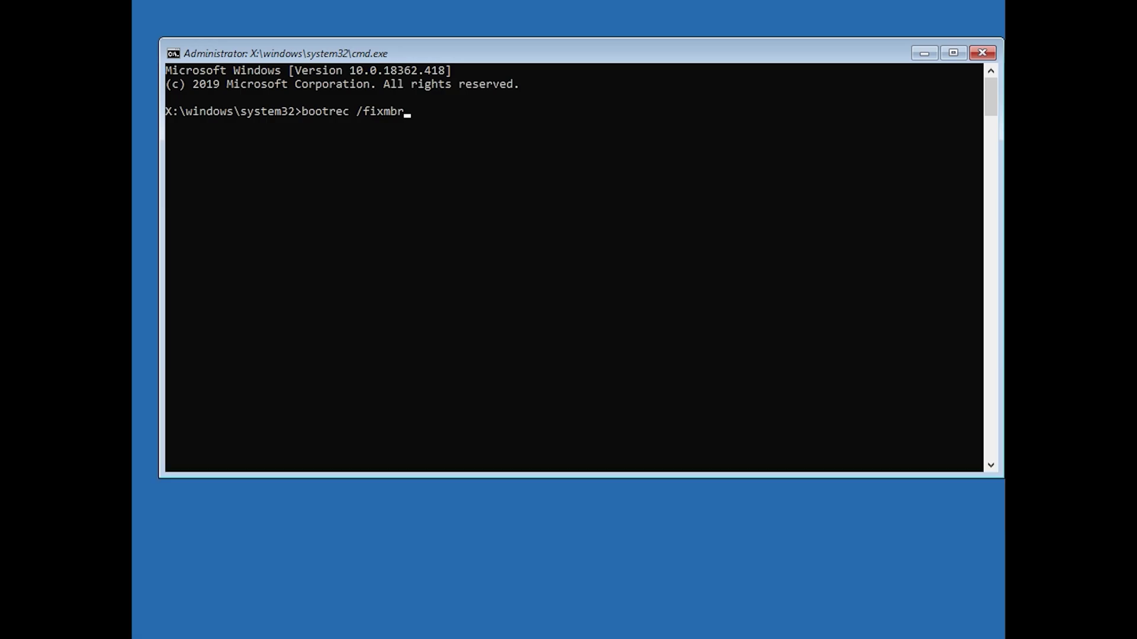
pyautogui.press('Return')
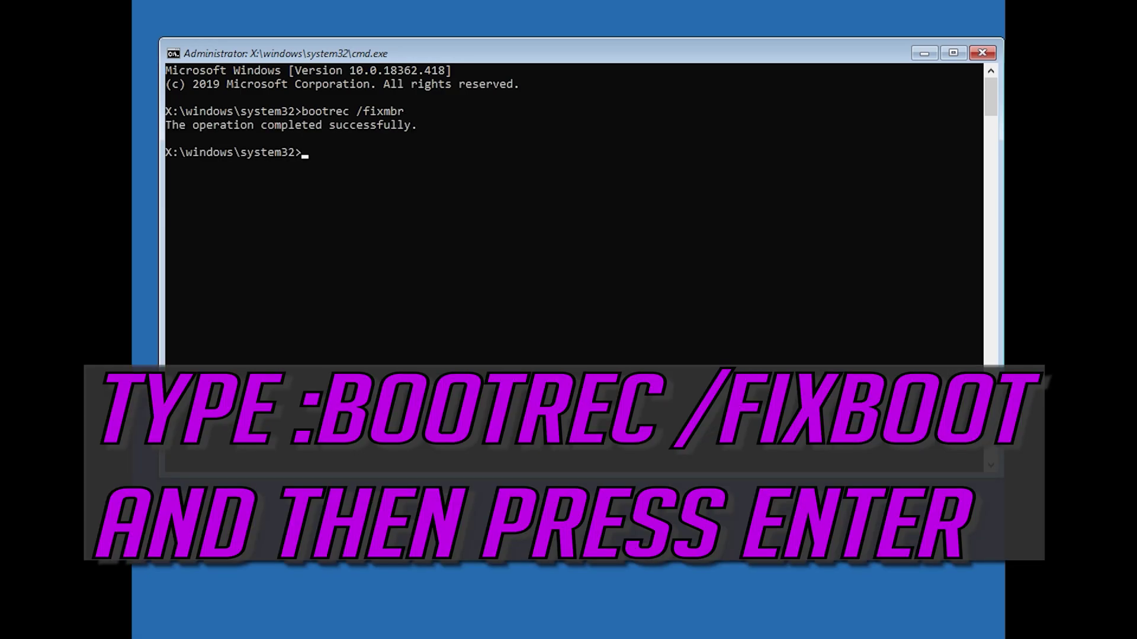
pyautogui.write('bootrec /fixboot')
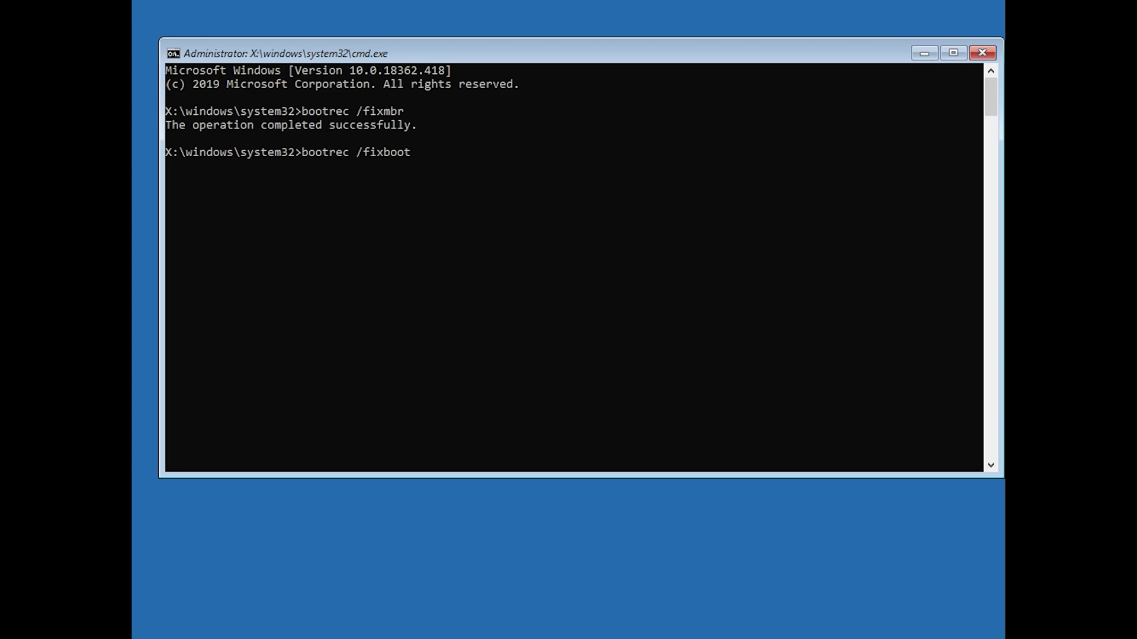
pyautogui.press('Return')
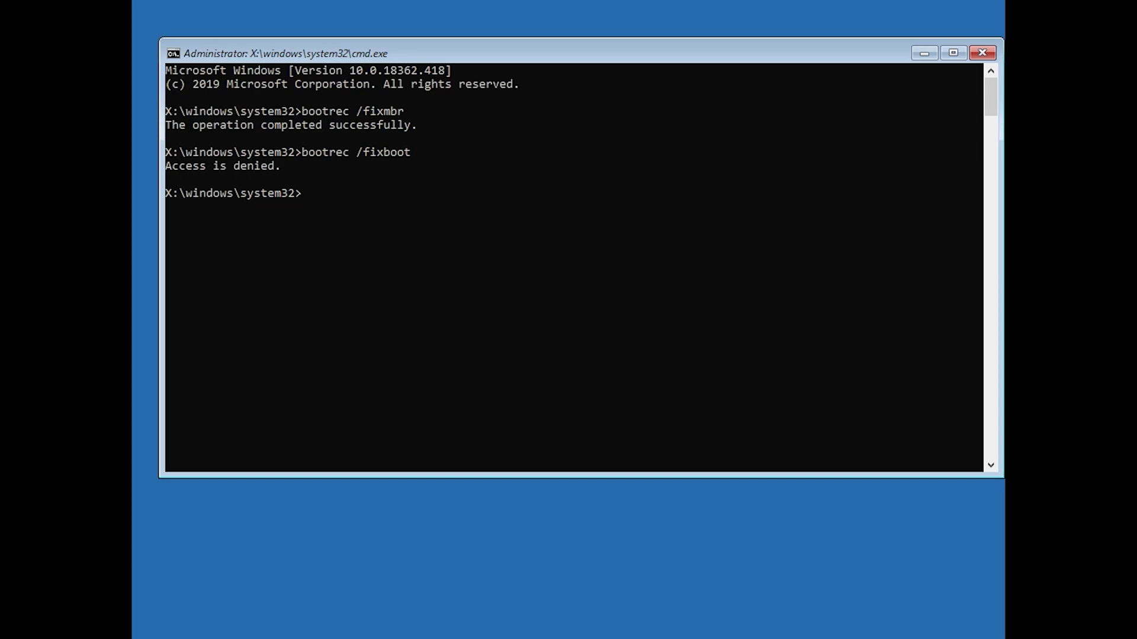
# Update the NTFS bootcode with bootsect /nt60 sys, then rerun bootrec /fixboot successfully.
pyautogui.write('b')
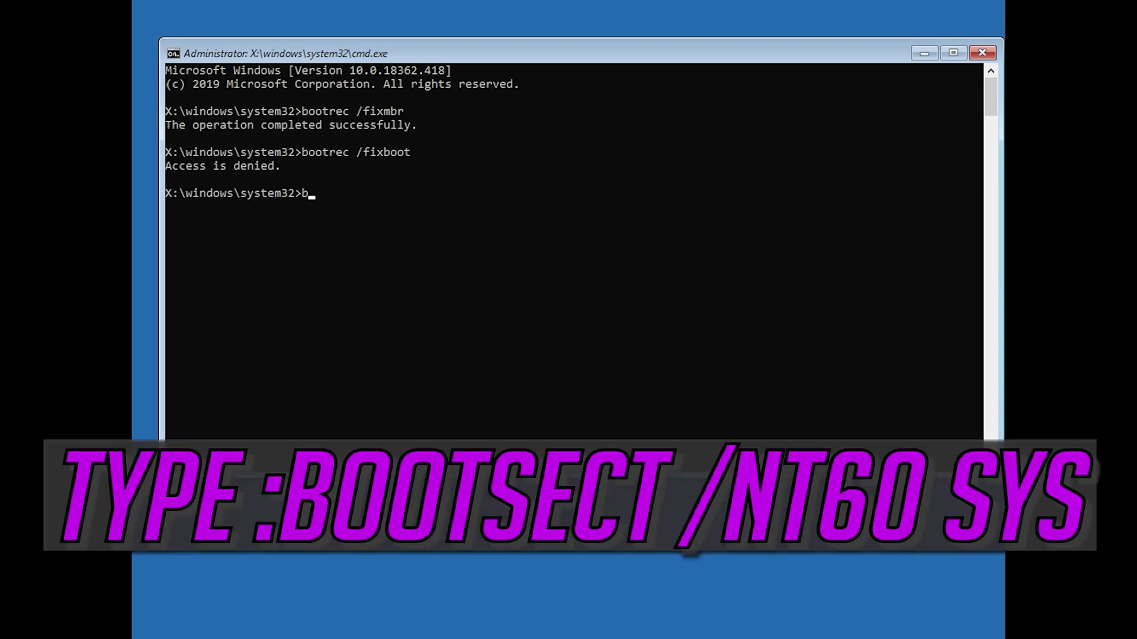
pyautogui.write('ootsect /nt60 sys')
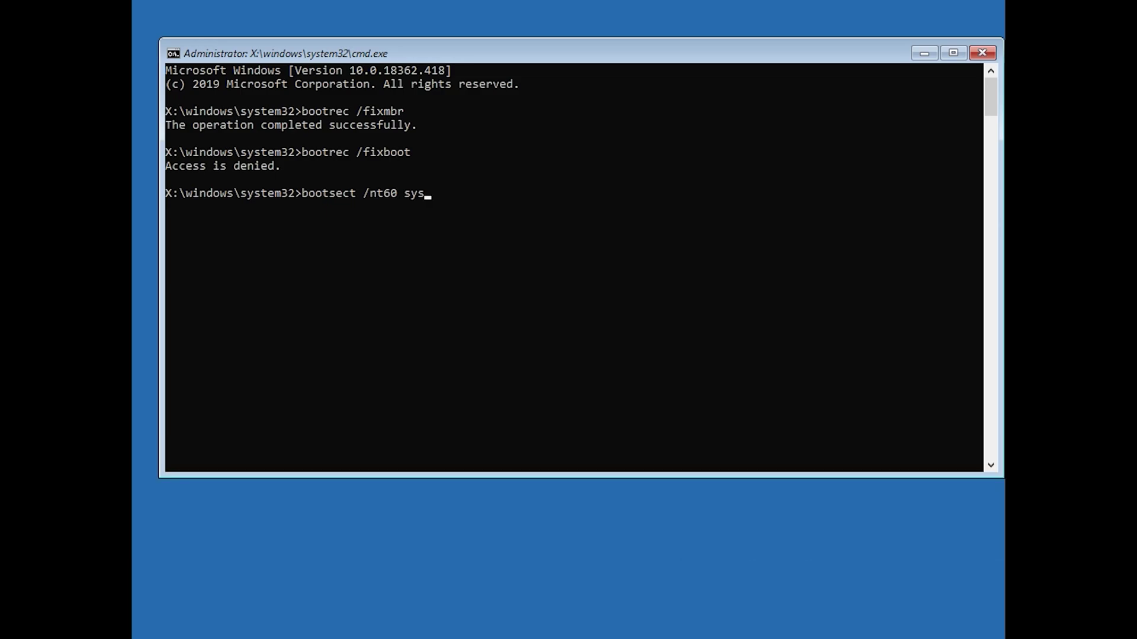
pyautogui.press('Return')
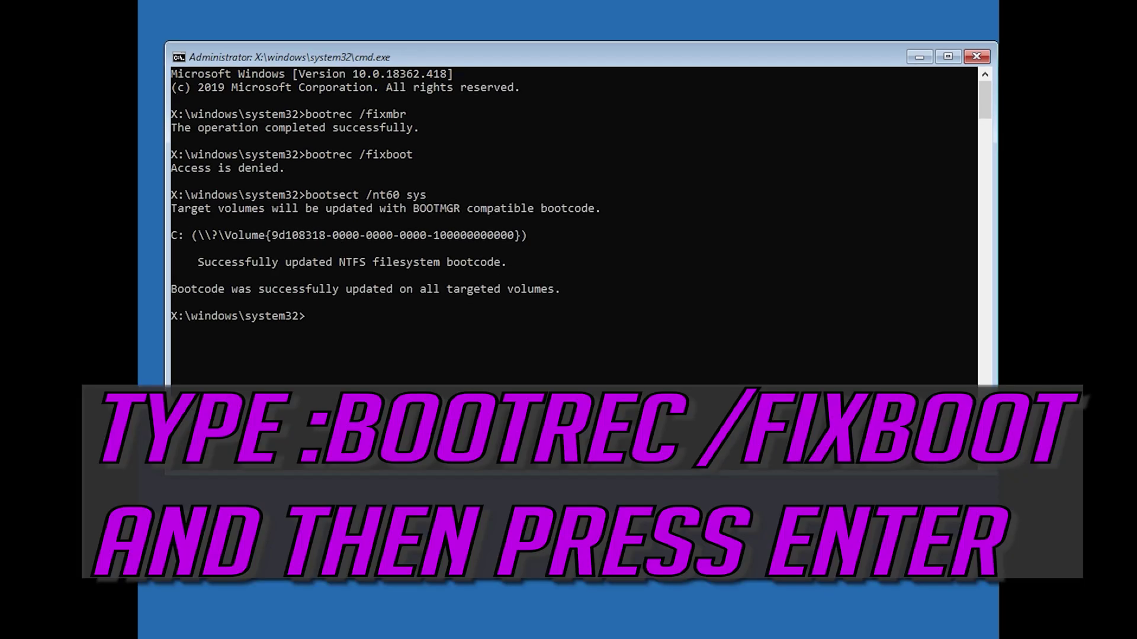
pyautogui.write('bootrec /fixboot')
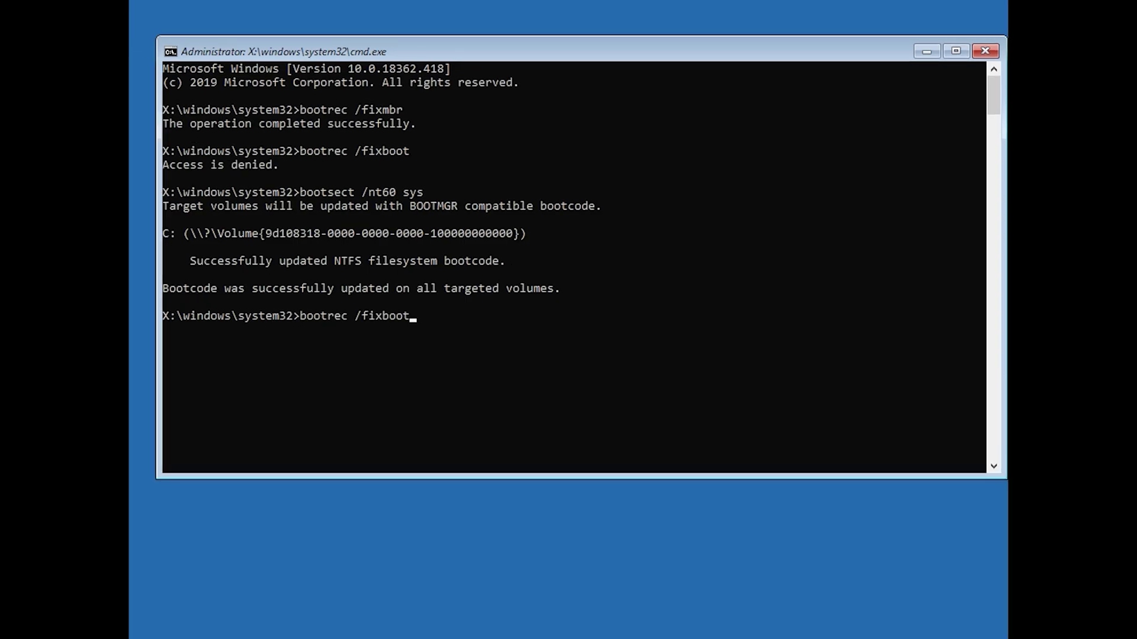
pyautogui.press('Return')
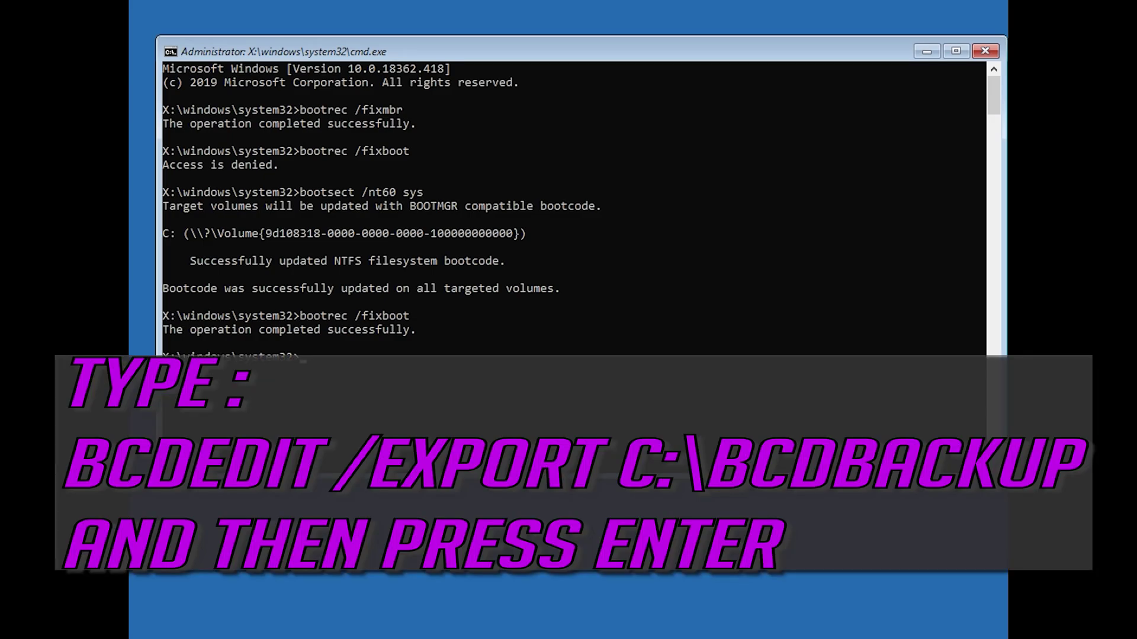
# Export the BCD store to c:\bcdbackup with bcdedit /export.
pyautogui.write('bcdedit /export')
pyautogui.write('c:\\bcdbackup')
pyautogui.press('Return')
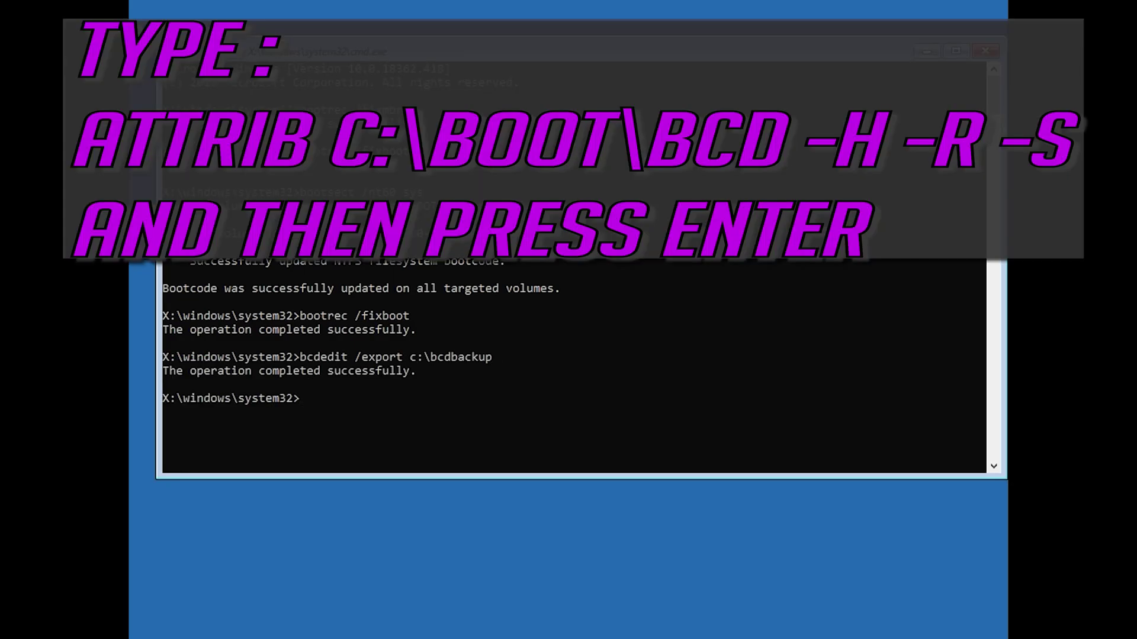
# Remove the hidden, read-only and system attributes from c:\boot\bcd.
pyautogui.write('attrib c:\\')
pyautogui.write('boot\\bcd -h -')
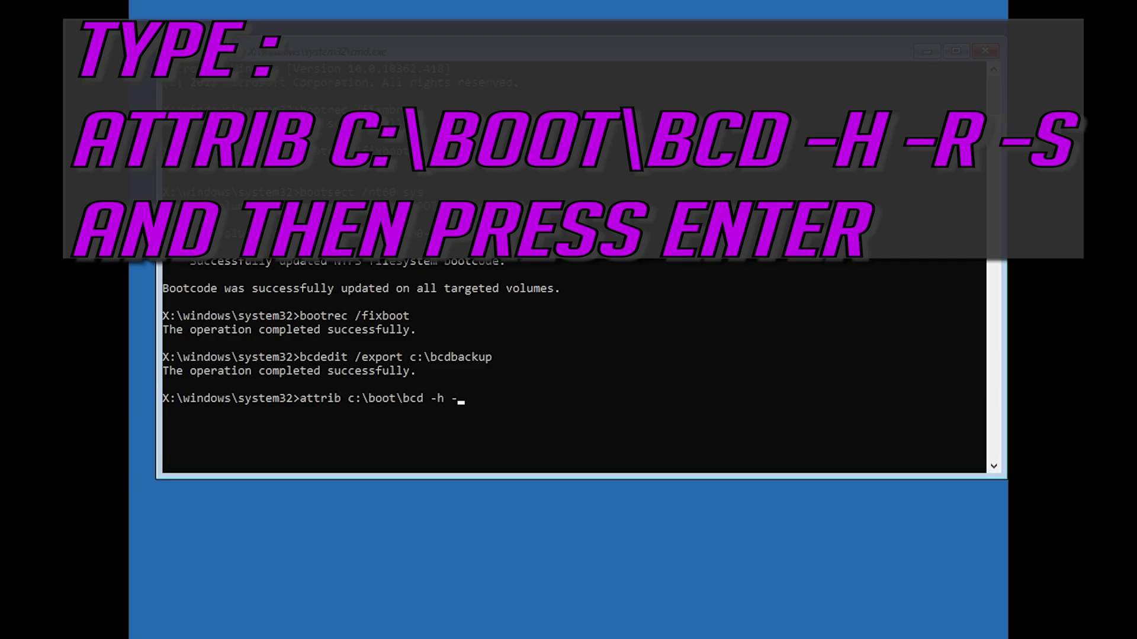
pyautogui.write('r -s')
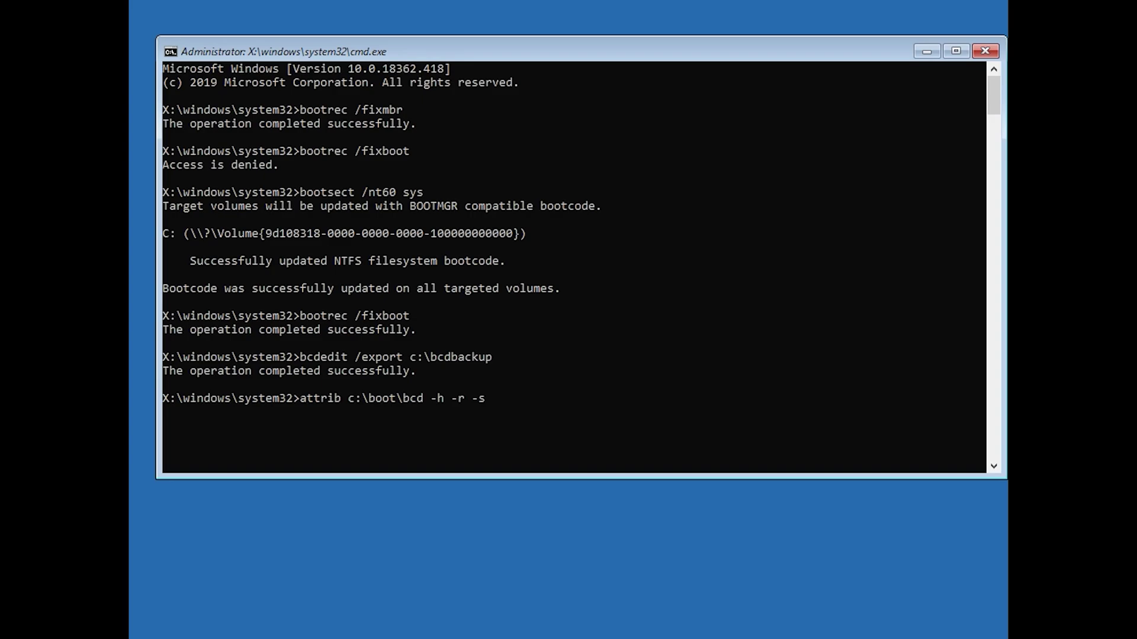
pyautogui.press('Return')
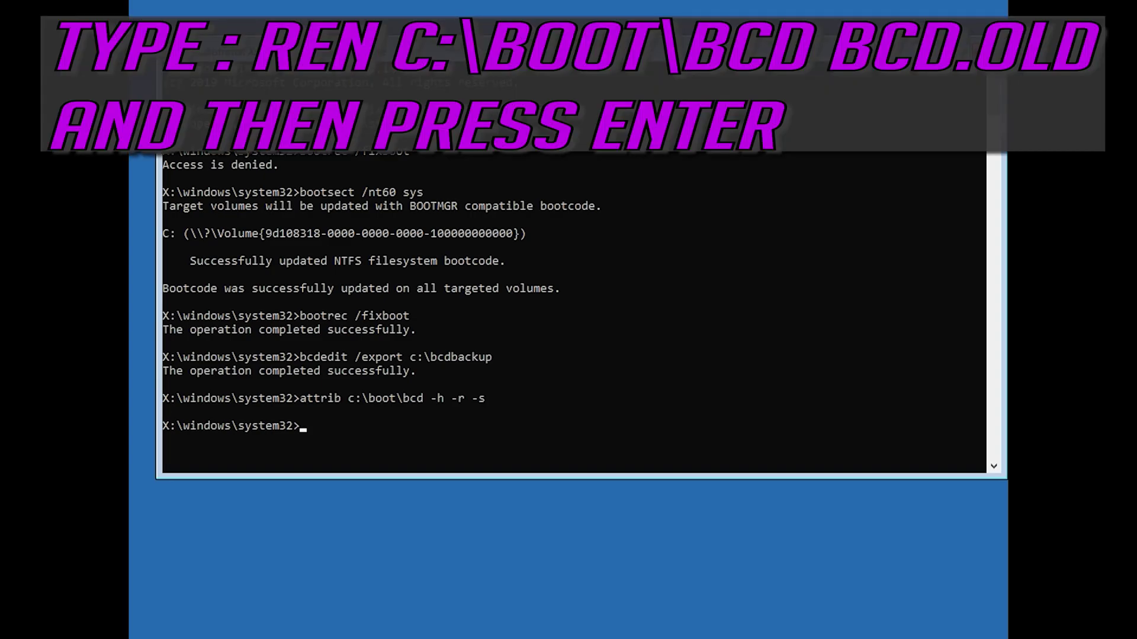
# Rename c:\boot\bcd to bcd.old, rebuild the BCD adding D:\Windows, then exit the console.
pyautogui.write('ren c:\\boot\\bcd bcd.old')
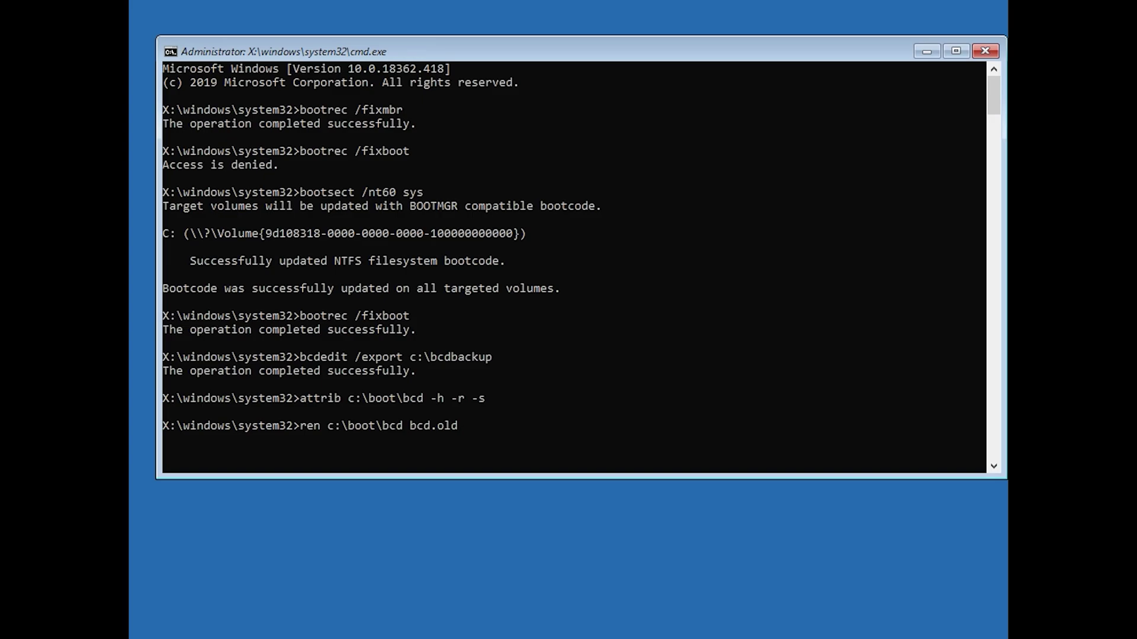
pyautogui.press('Return')
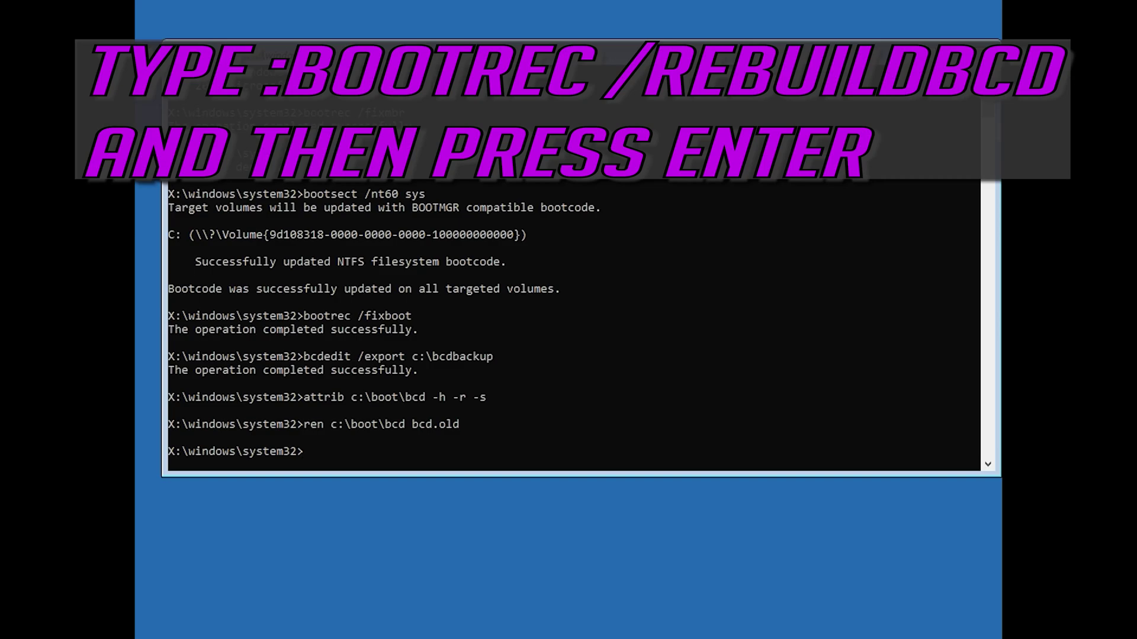
pyautogui.write('bootrec /rebuildbcd')
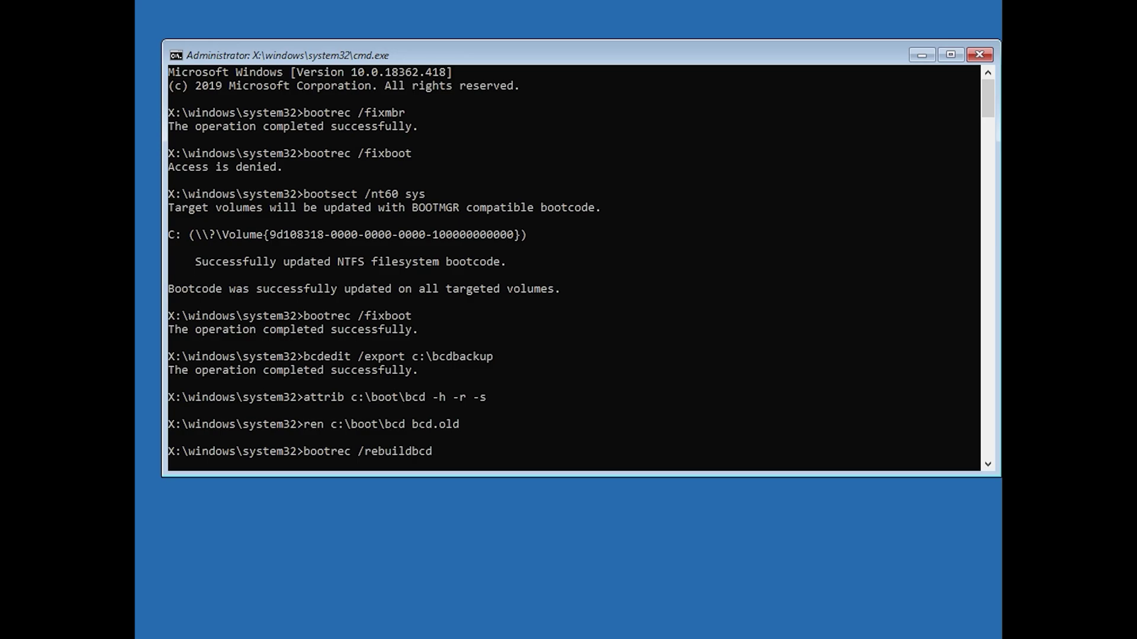
pyautogui.press('Return')
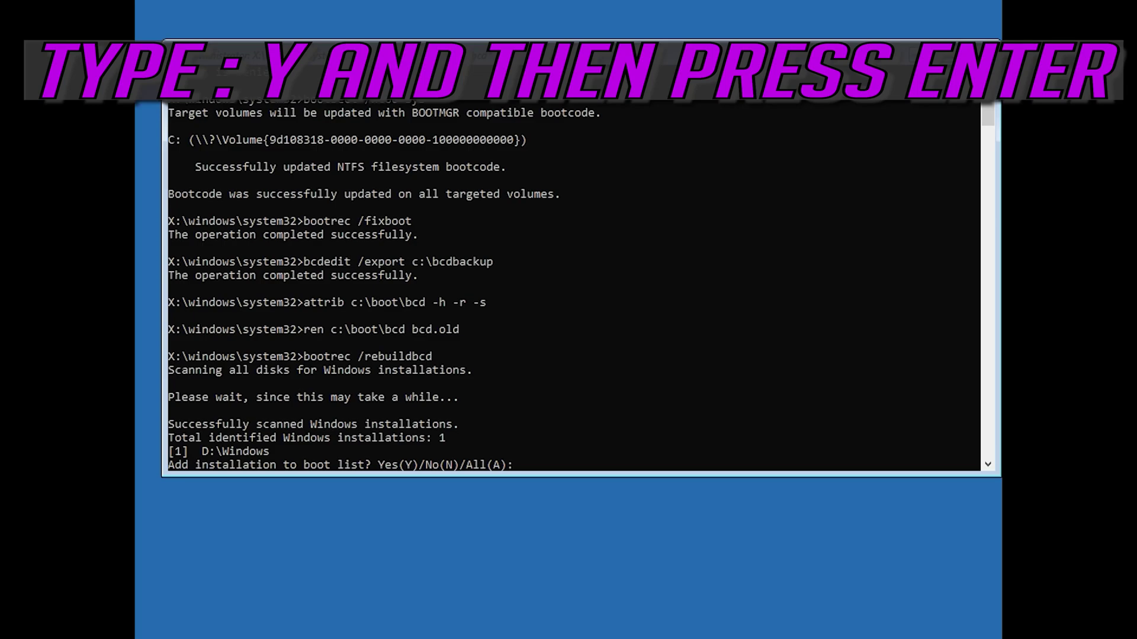
pyautogui.write('y')
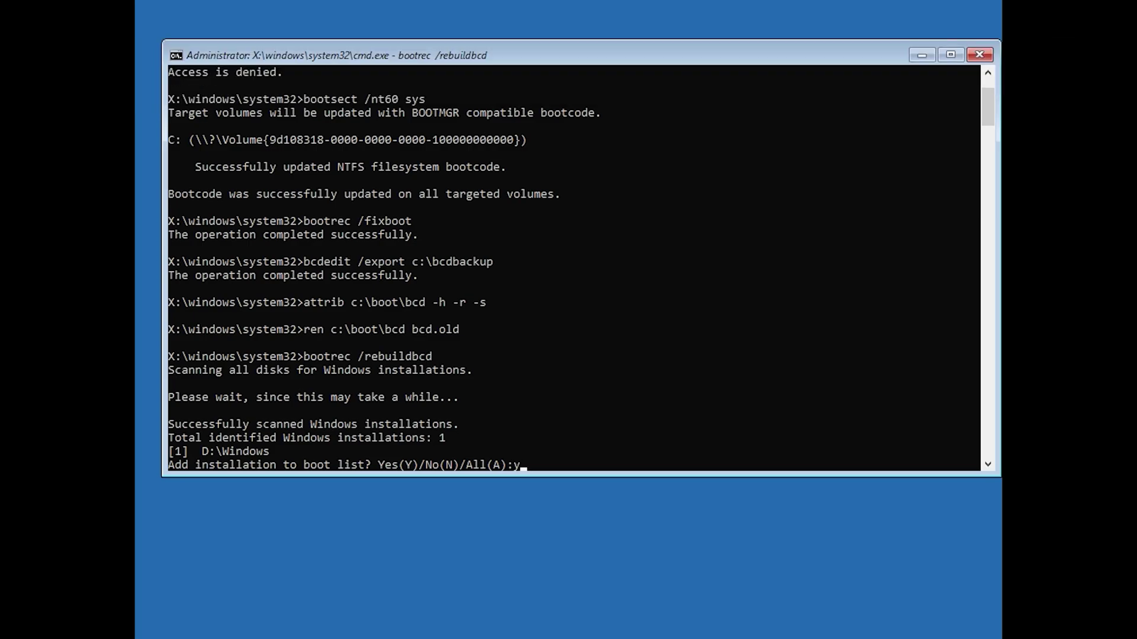
pyautogui.press('Return')
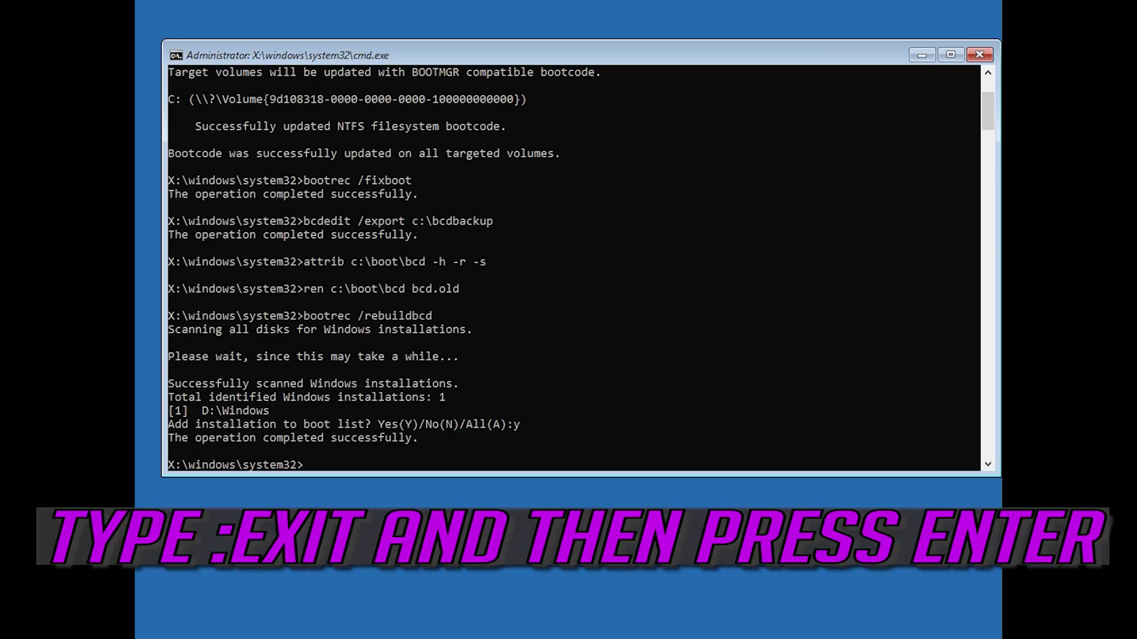
pyautogui.write('exit')
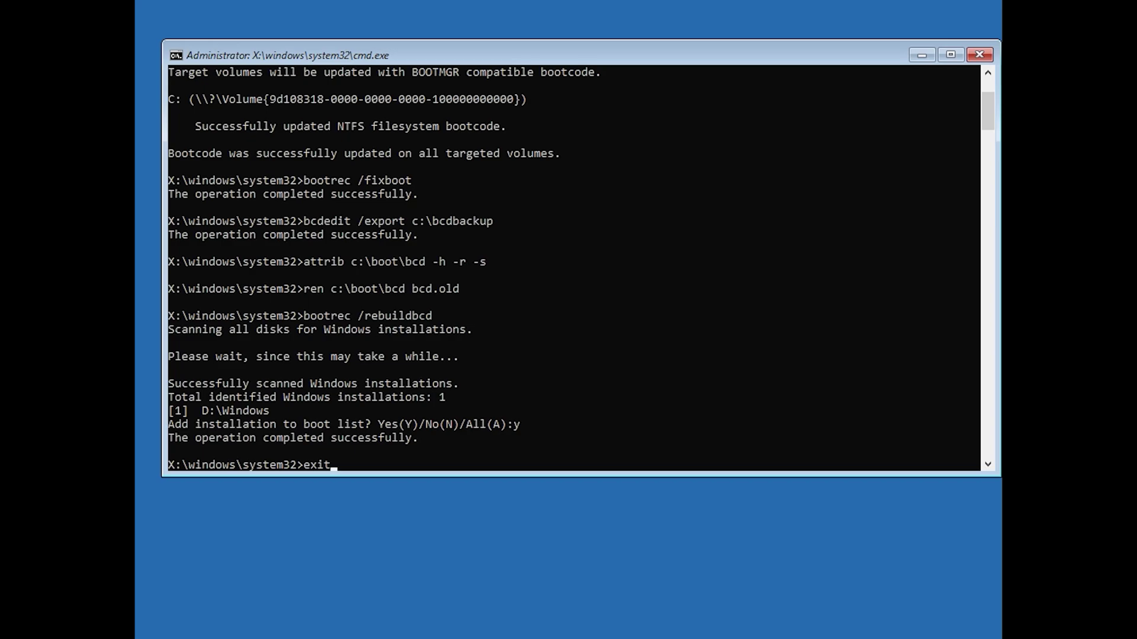
pyautogui.press('Return')
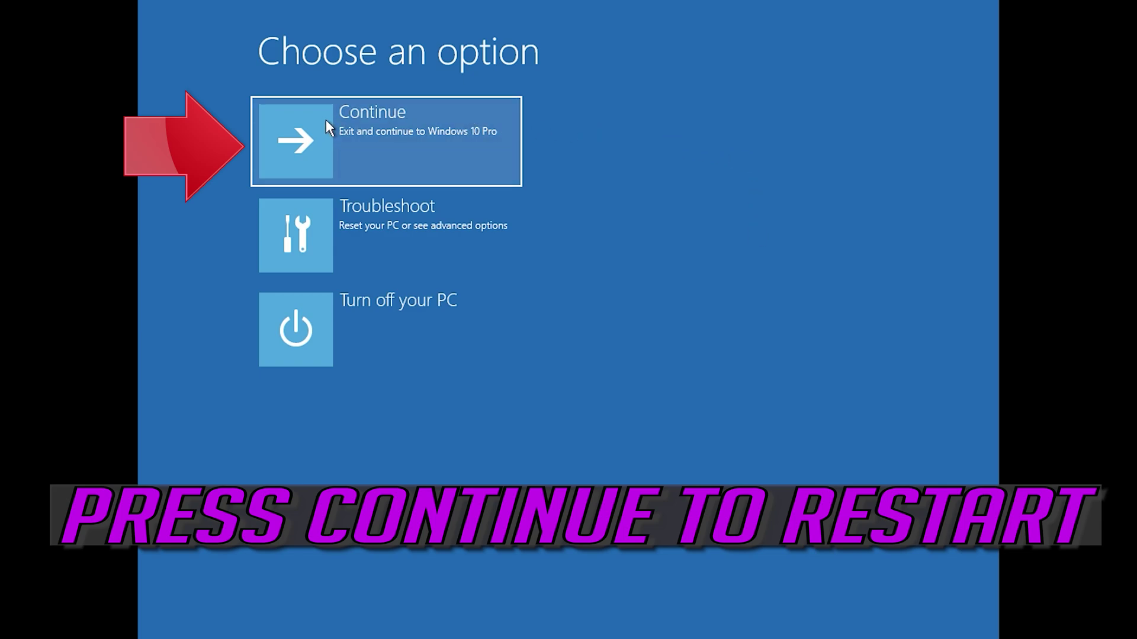
# Restart the PC, then launch System Restore from Advanced options and sign in to the account.
pyautogui.click(394, 125)
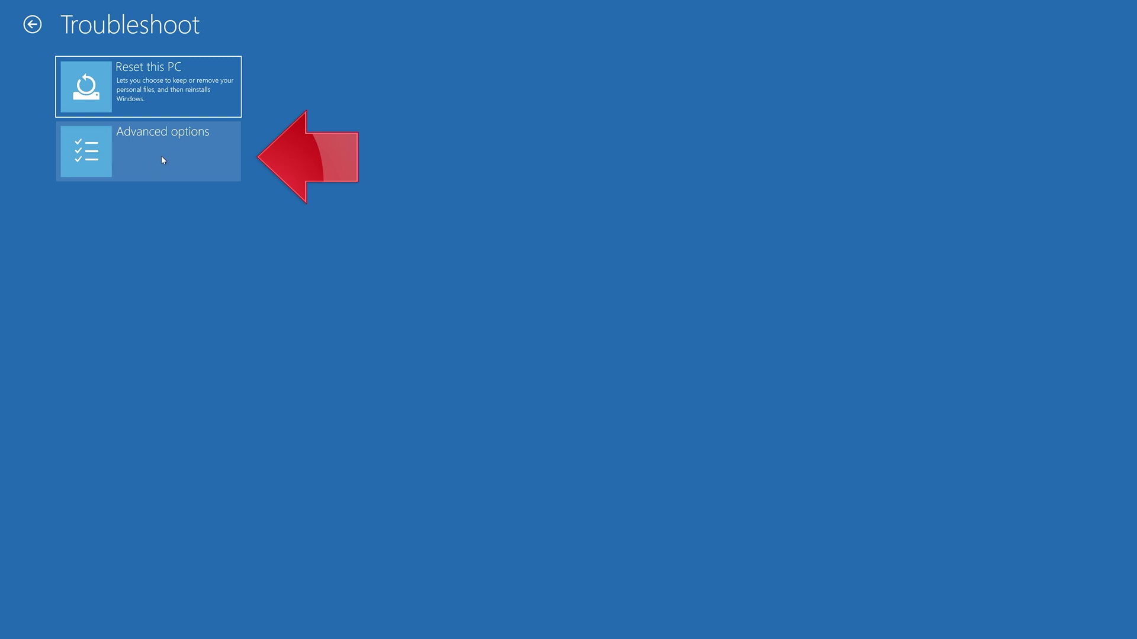
pyautogui.click(163, 161)
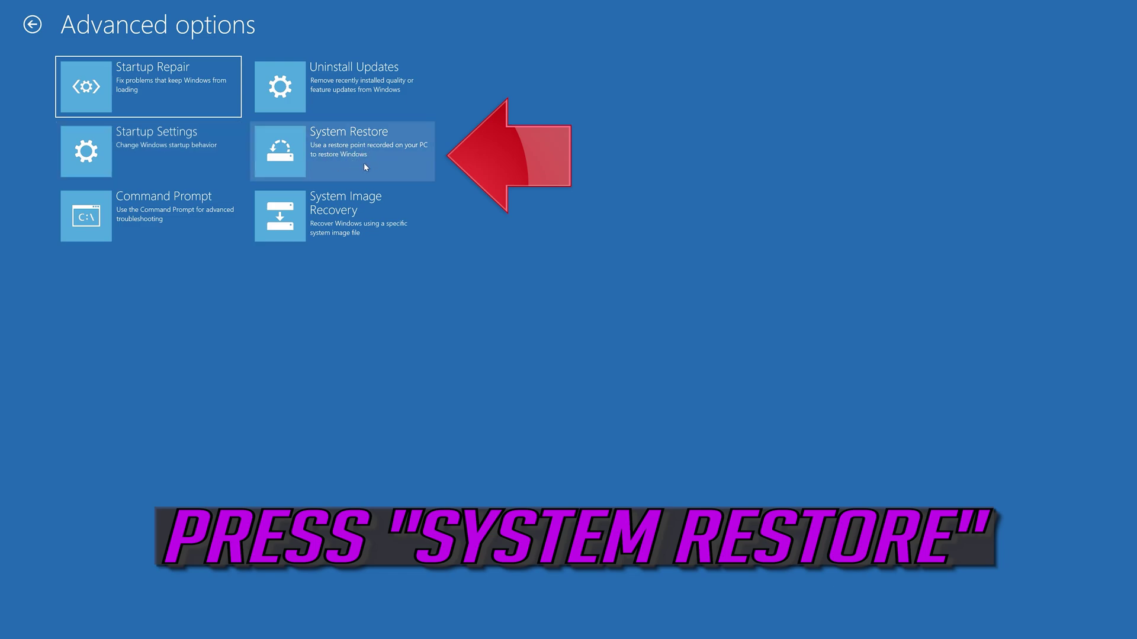
pyautogui.click(364, 166)
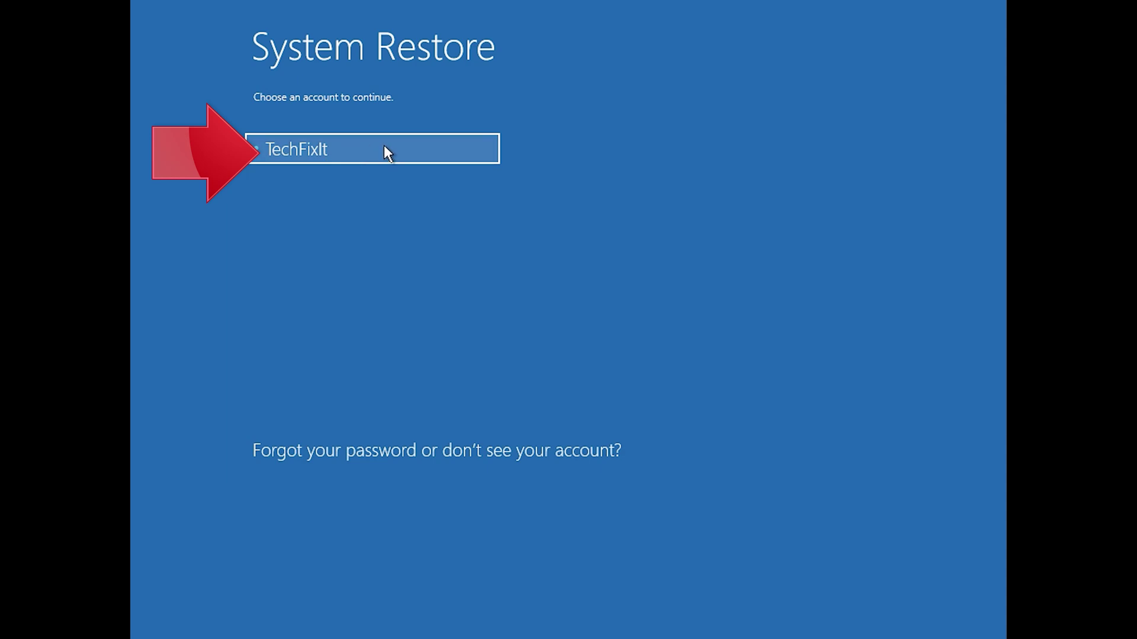
pyautogui.click(385, 148)
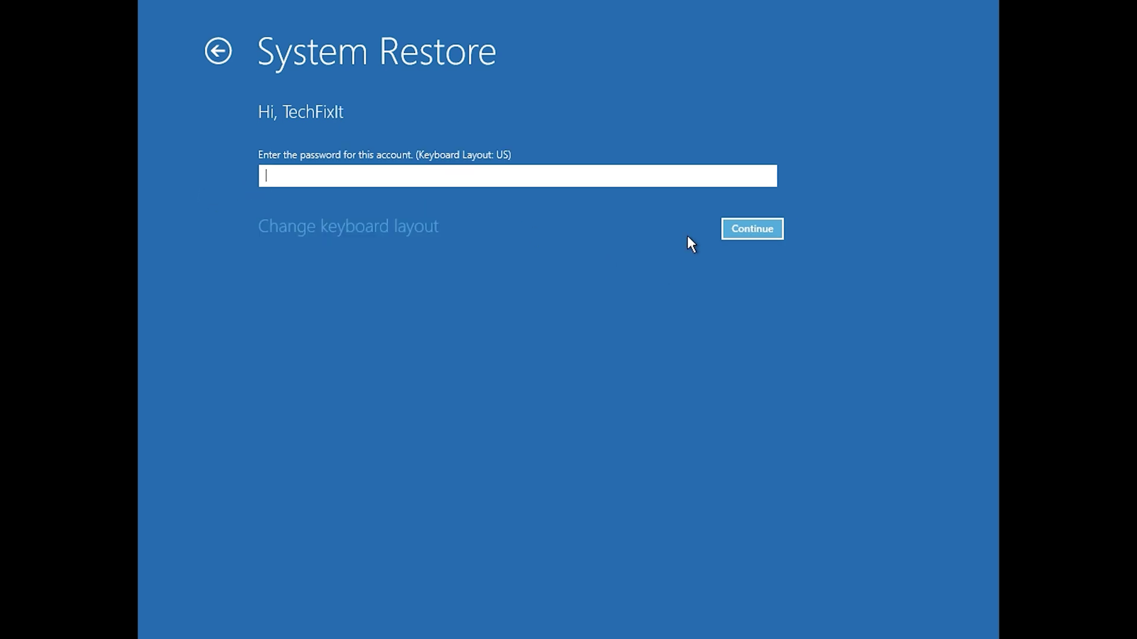
pyautogui.click(742, 227)
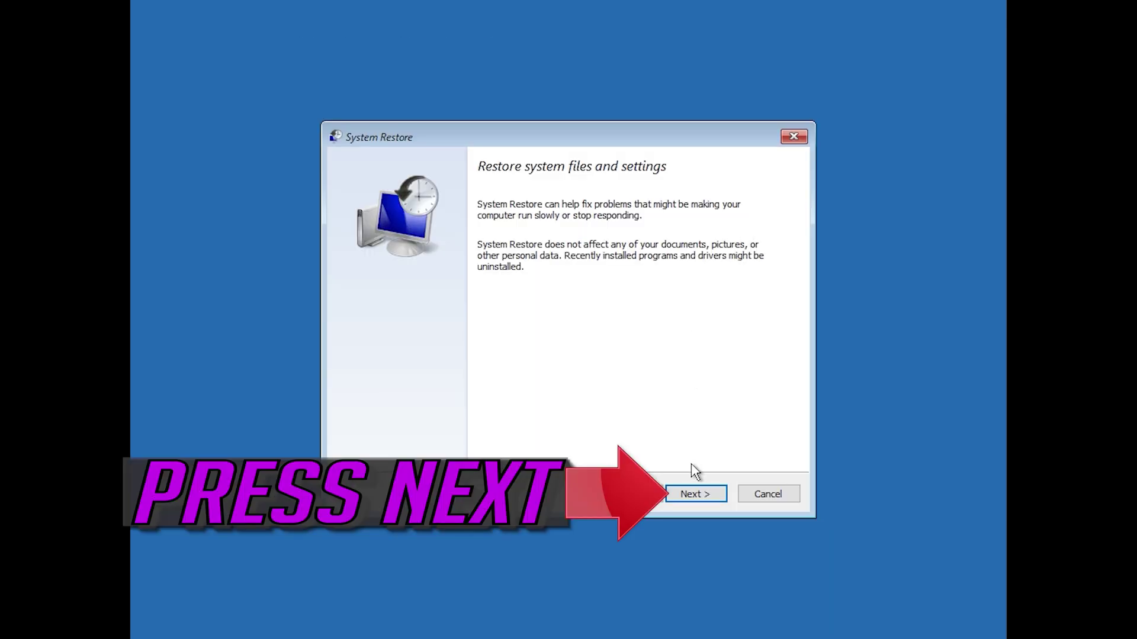
# Restore the system to the 1/10/2020 12:21:42 AM restore point and confirm the restore.
pyautogui.click(696, 495)
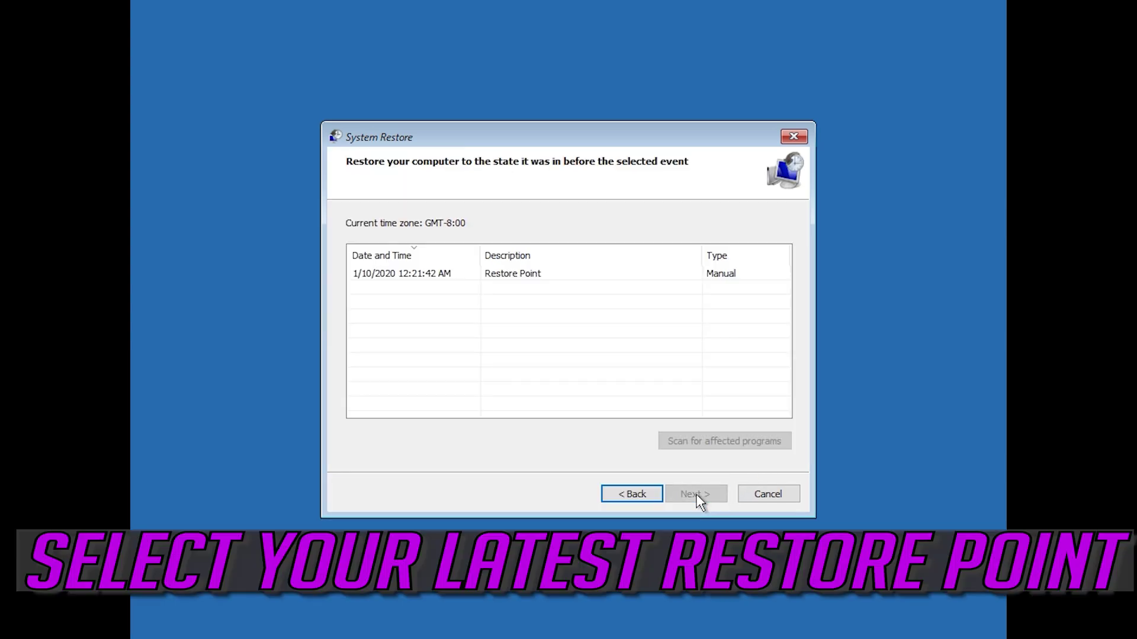
pyautogui.click(409, 274)
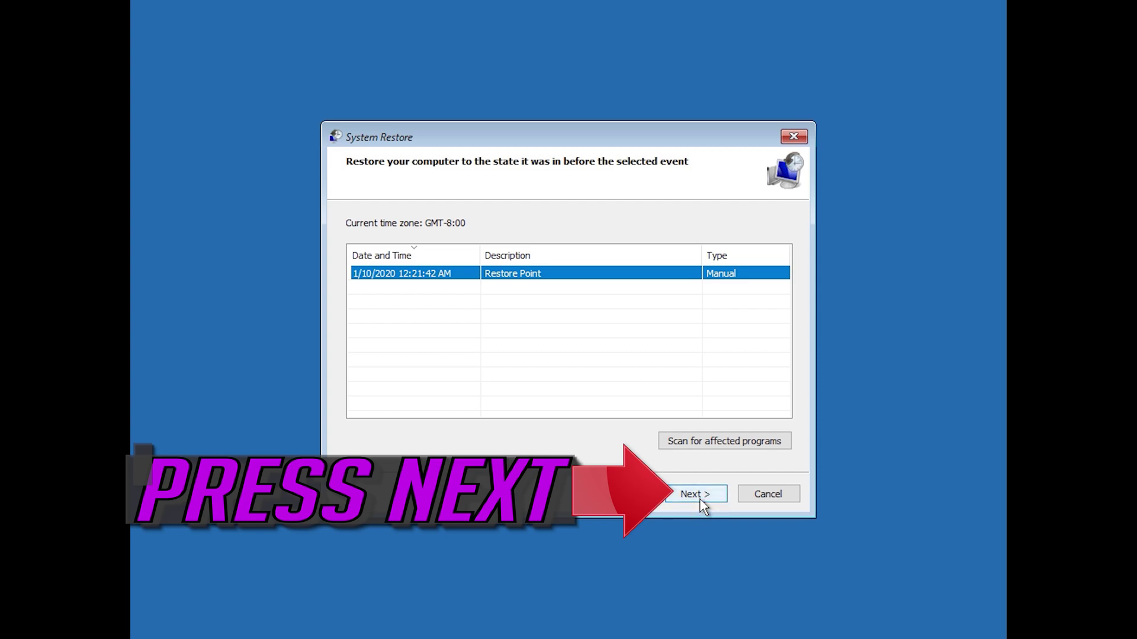
pyautogui.click(694, 495)
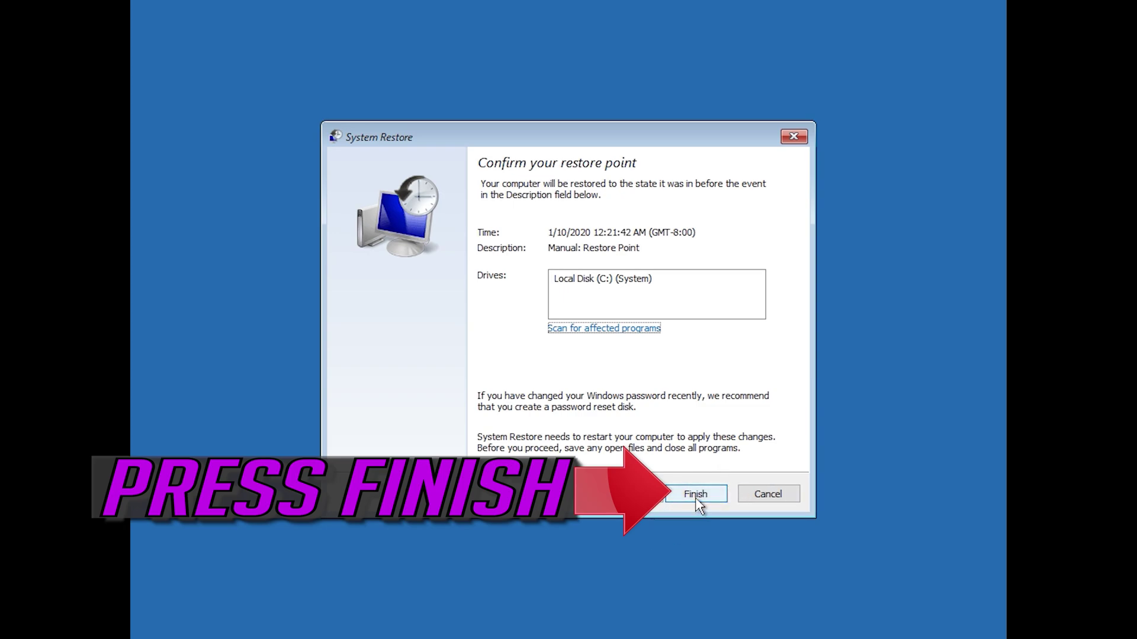
pyautogui.click(695, 495)
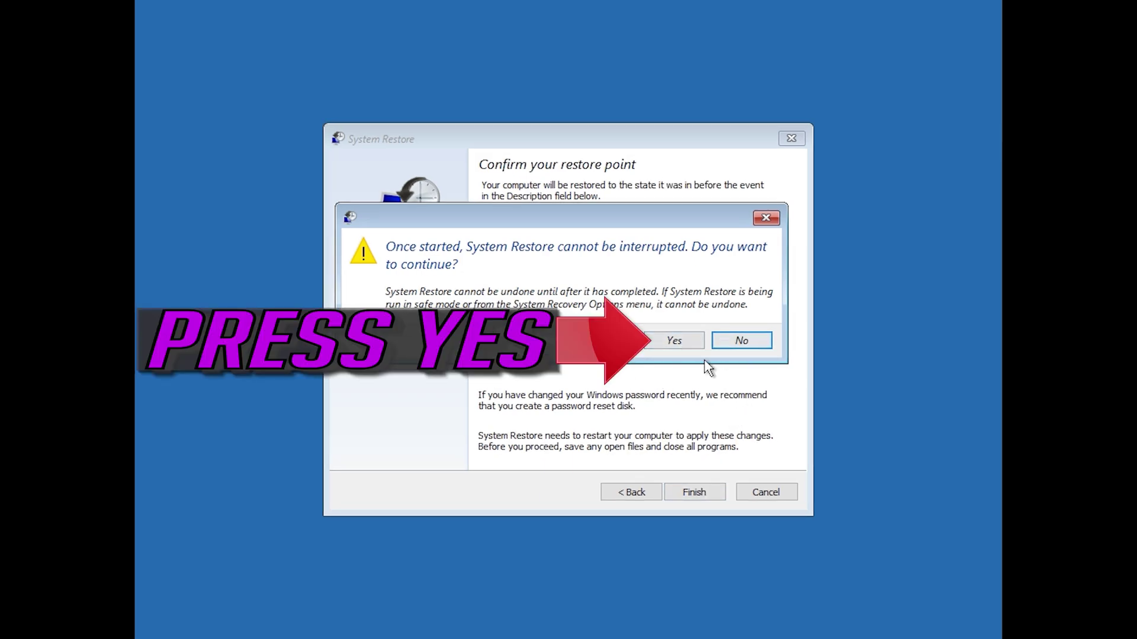
pyautogui.click(674, 343)
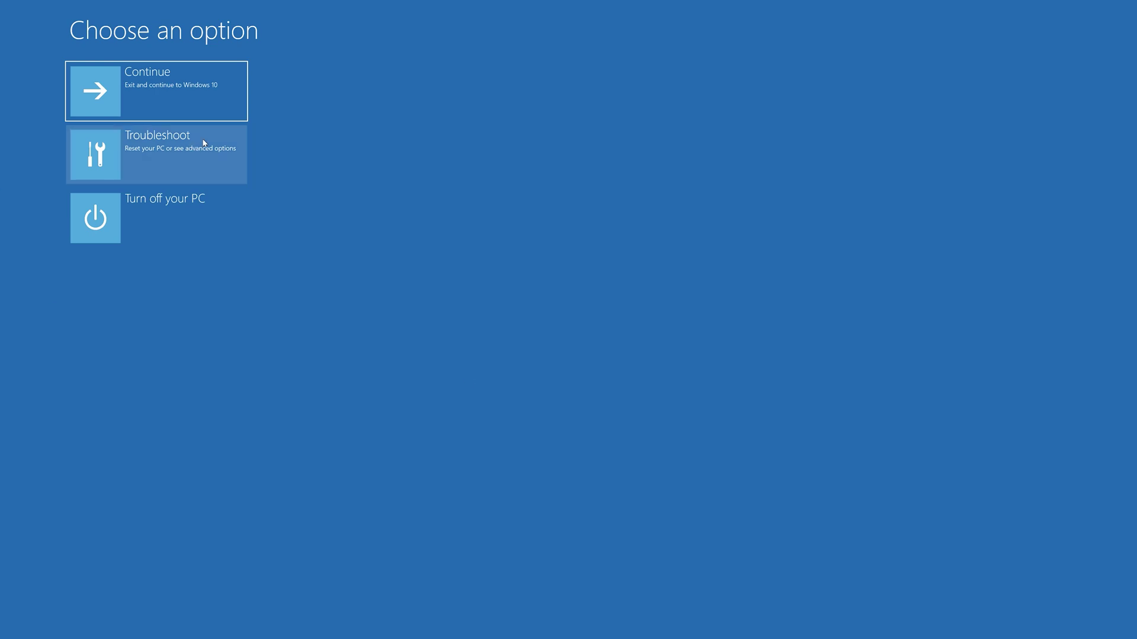
# Launch Command Prompt via Troubleshoot > Advanced options and sign in to the account.
pyautogui.click(153, 155)
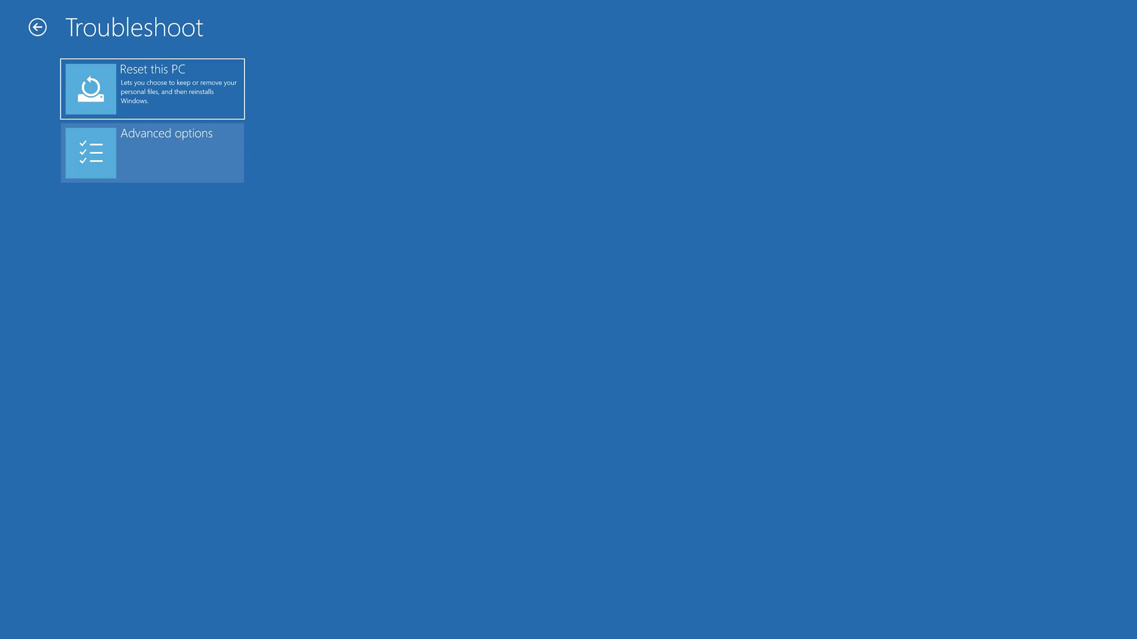
pyautogui.click(172, 161)
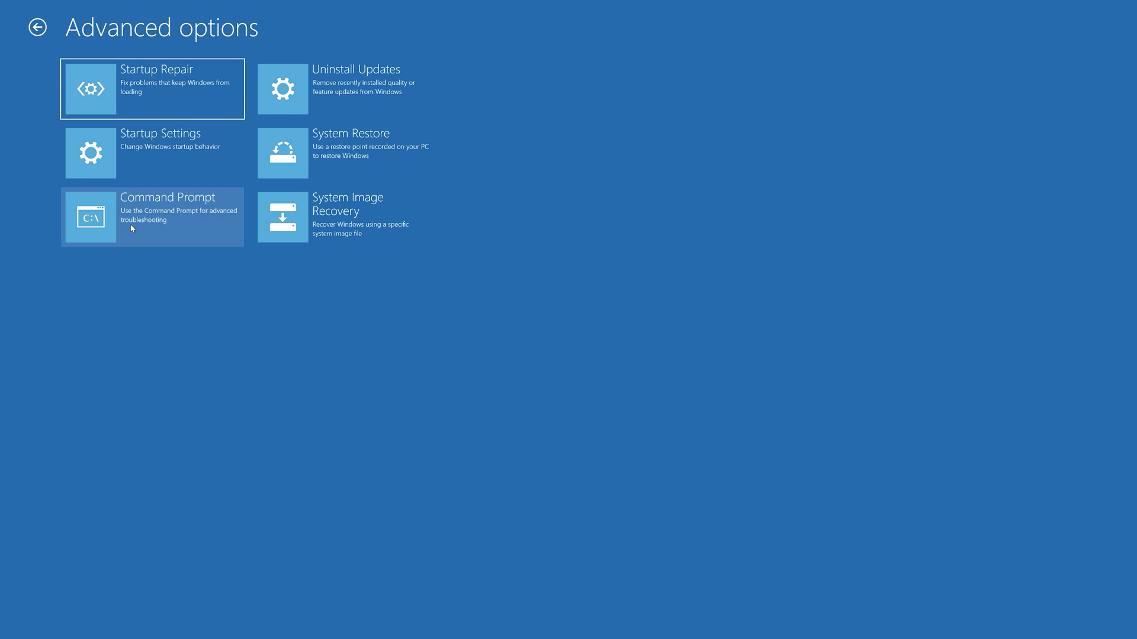
pyautogui.click(203, 223)
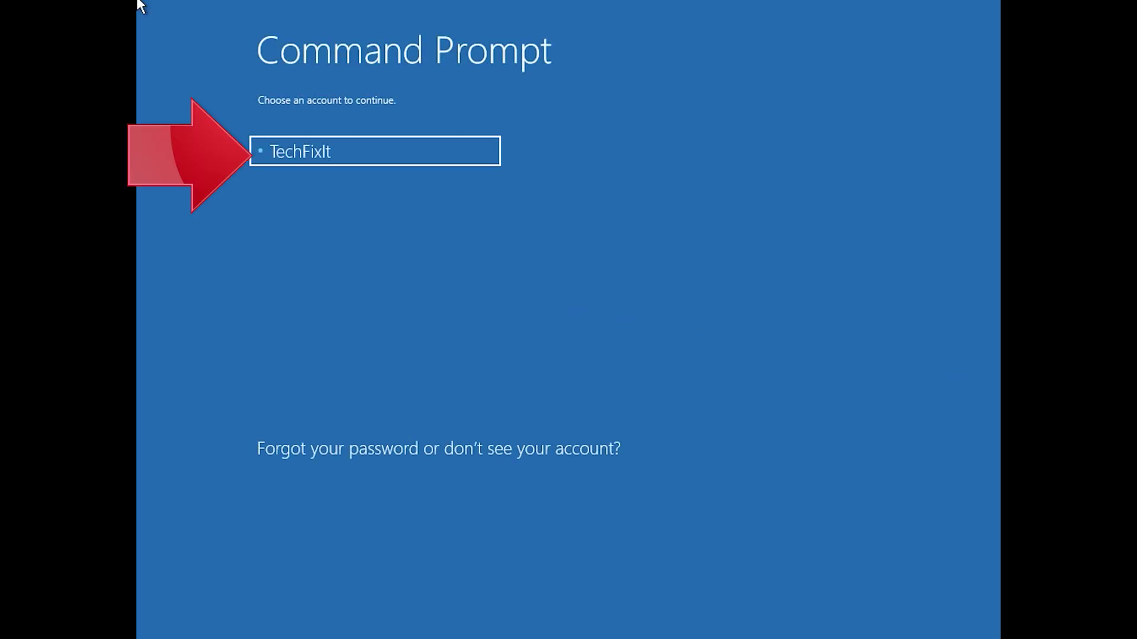
pyautogui.click(456, 162)
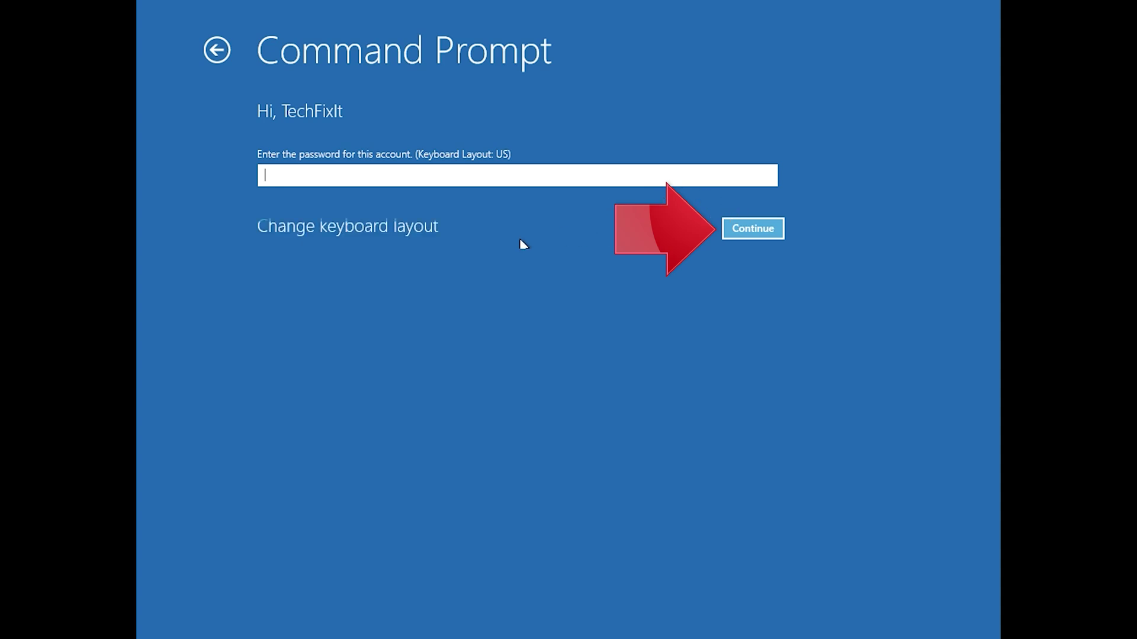
pyautogui.click(750, 233)
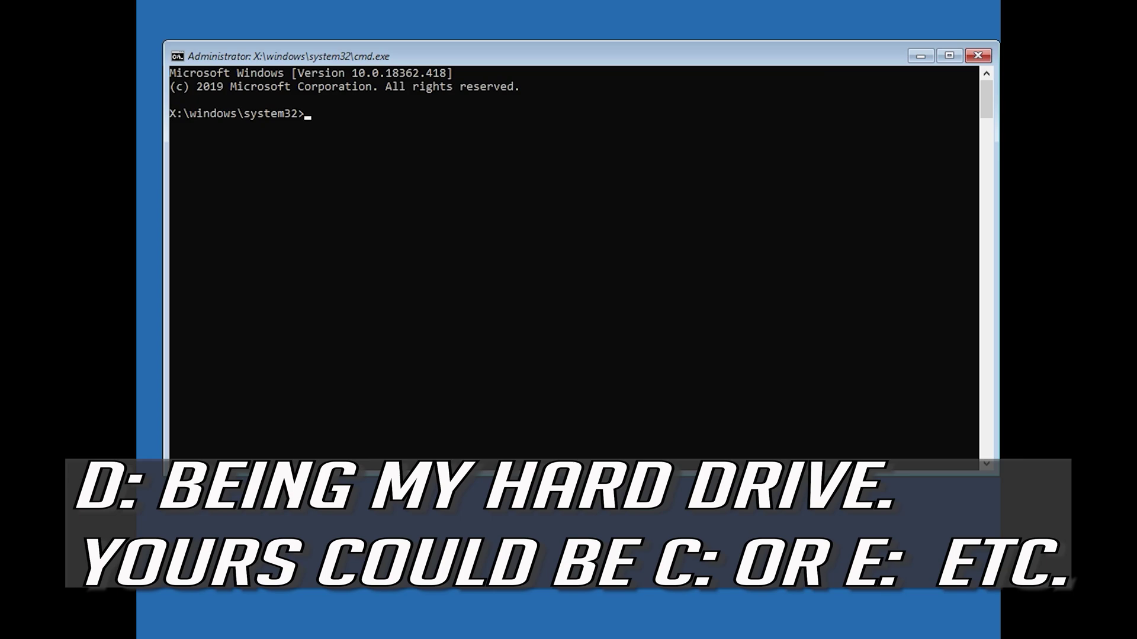
# Enter chkdsk at the X:\windows\system32 prompt.
pyautogui.write('chkdsk')
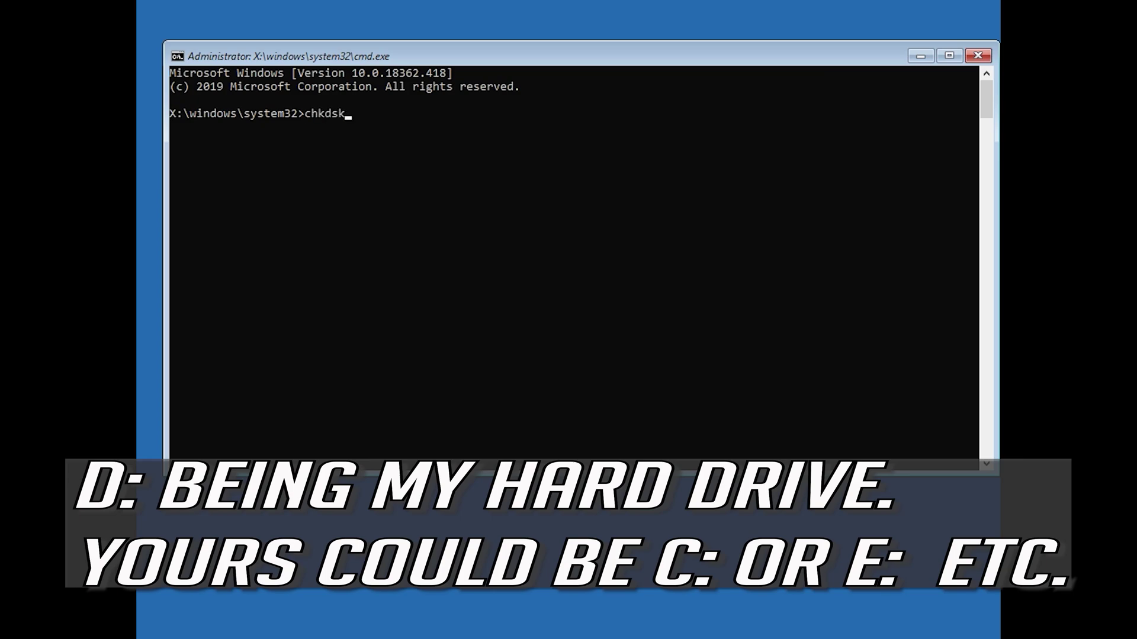